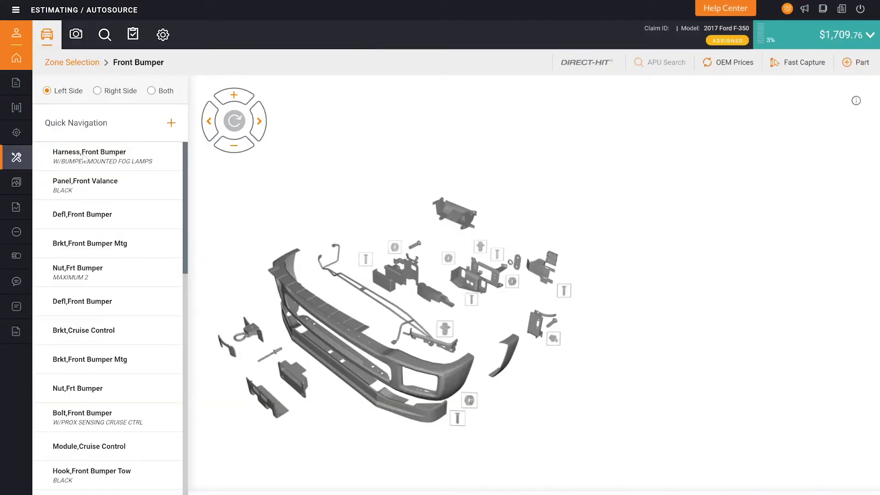
Show the vehicle diagram, then switch to the claim's empty Photos page.
click(171, 122)
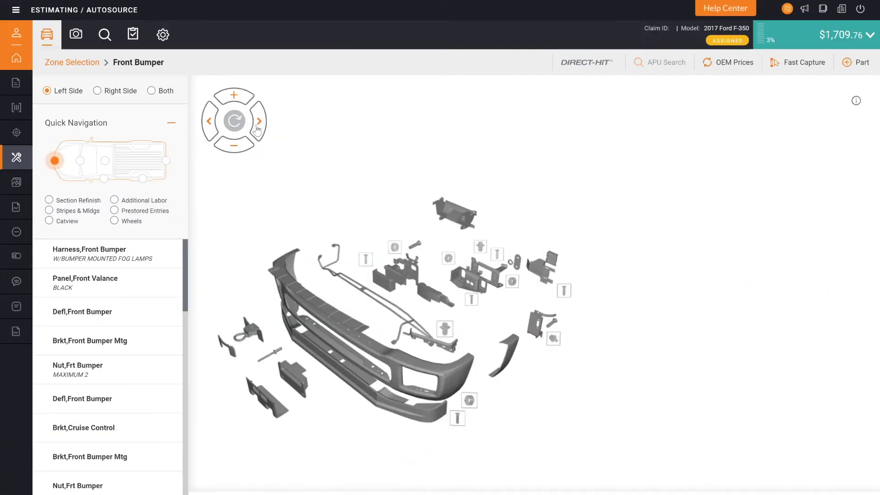
click(75, 34)
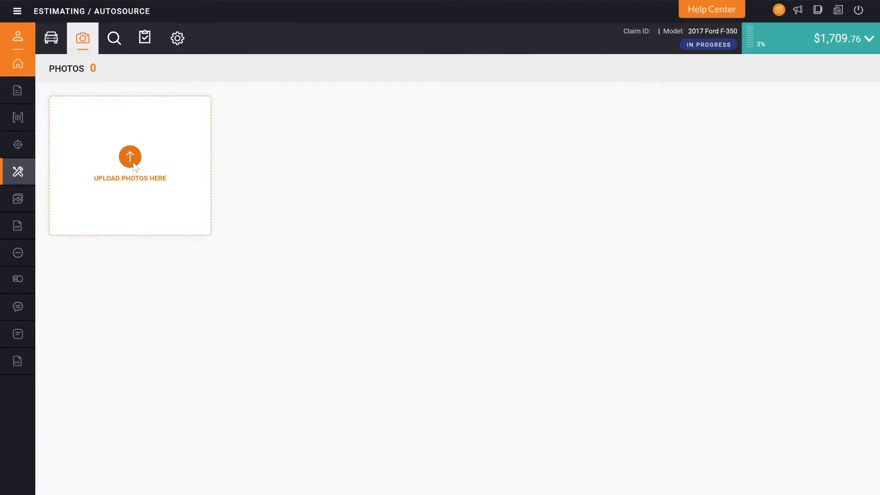
Upload the pictures 17 F350 1 through 17 F350 7 from the _ Est Pix folder.
click(130, 157)
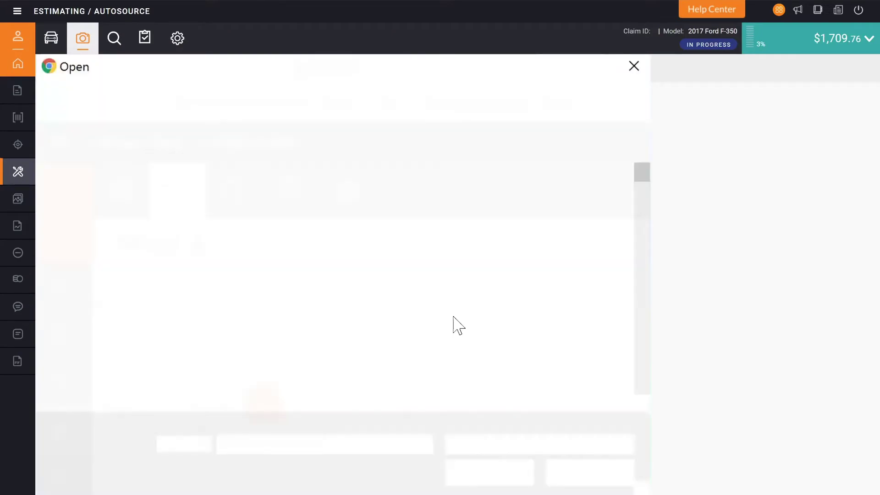
scroll(458, 325, down, 10)
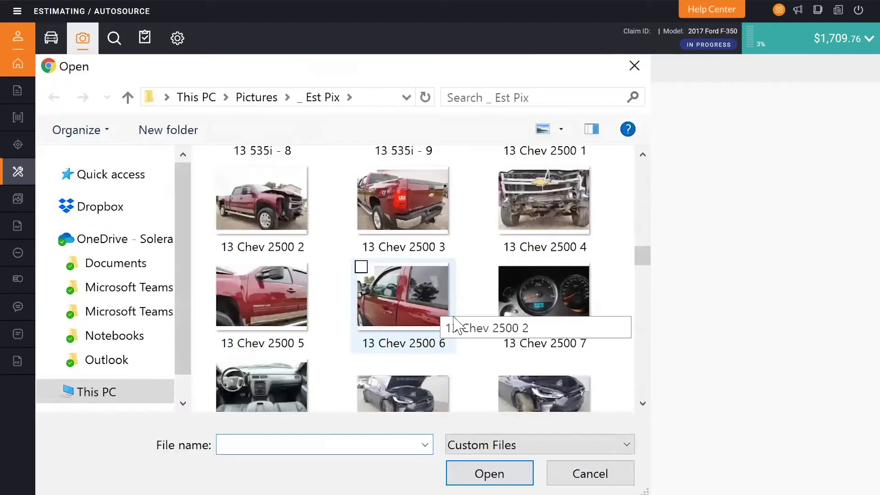
scroll(456, 326, down, 10)
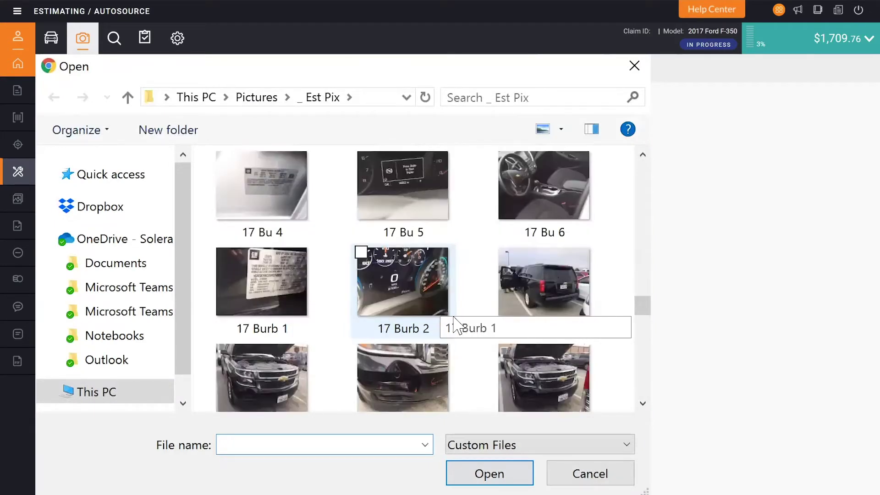
scroll(456, 324, down, 5)
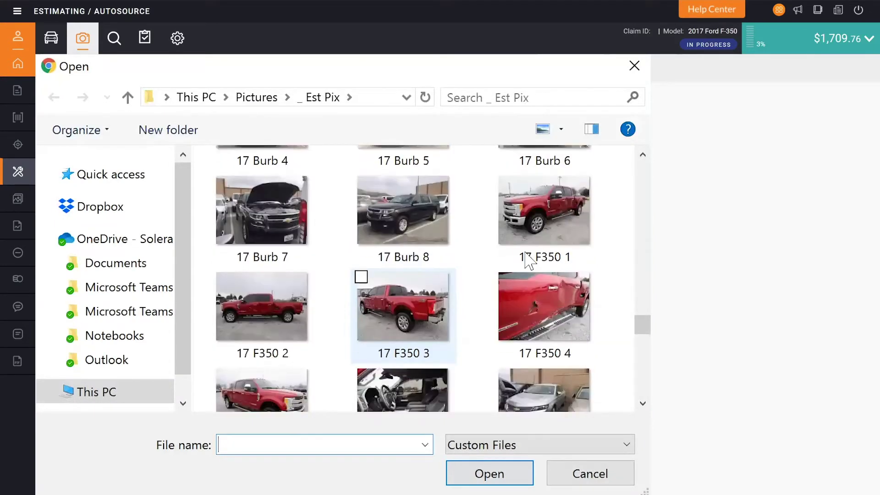
click(553, 199)
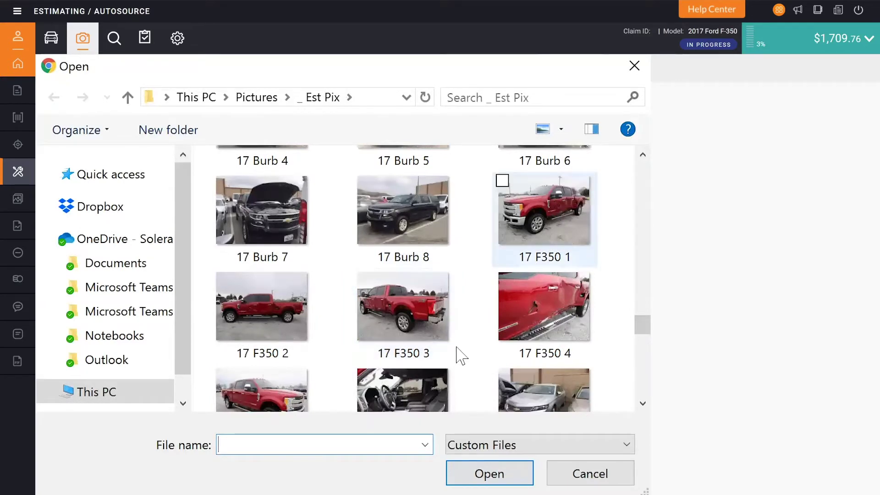
shift+click(431, 405)
scroll(431, 405, down, 1)
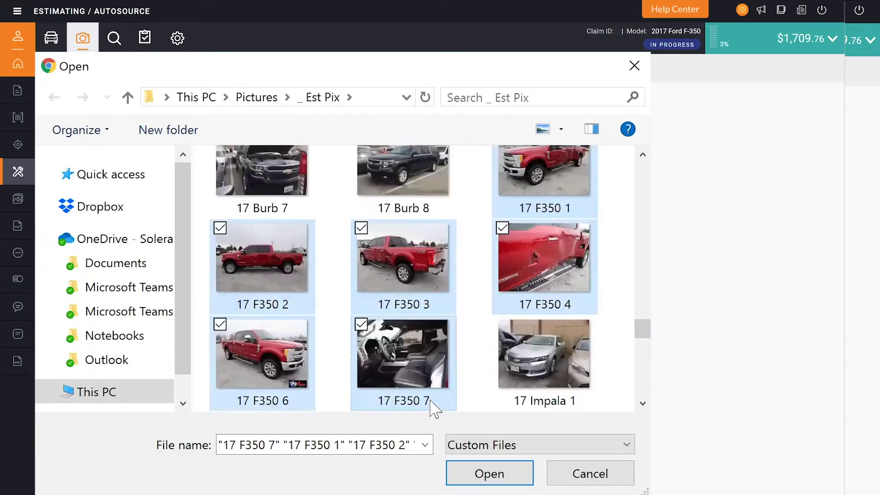
click(515, 477)
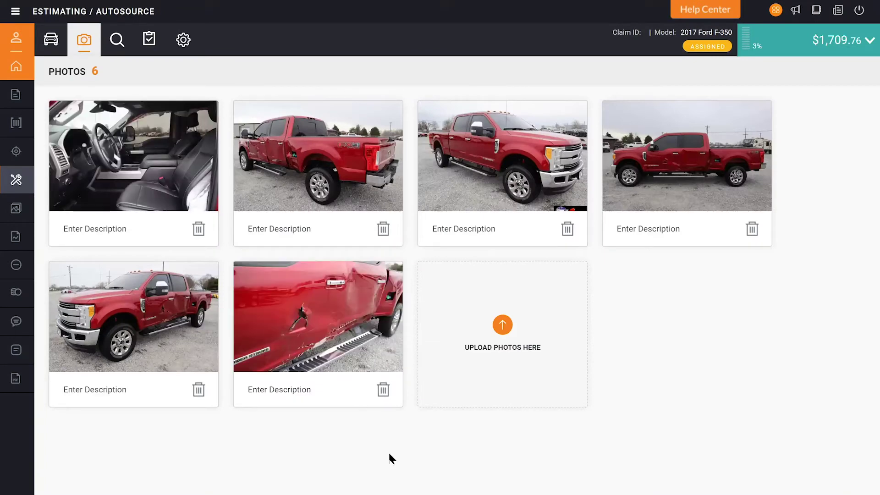
Describe the interior photo as 'Airbags deployed in seat'.
click(123, 229)
text(Airbags deployed in s)
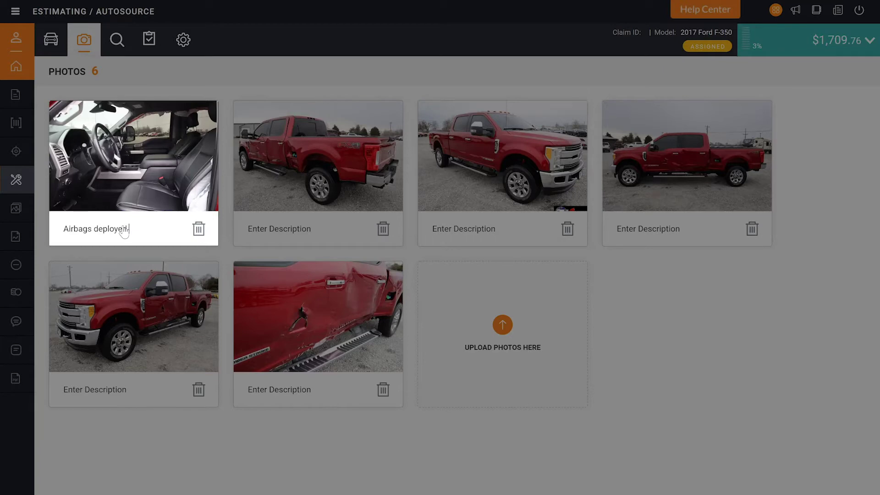
text(eat)
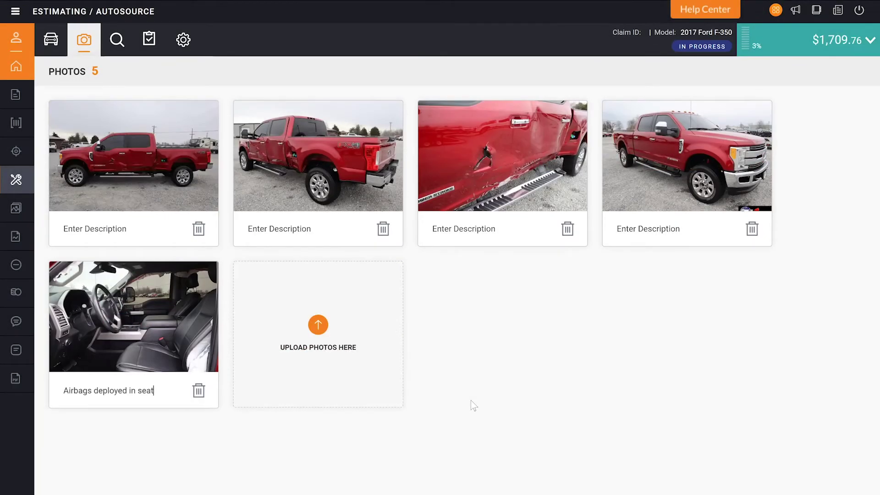
mouse_move(187, 324)
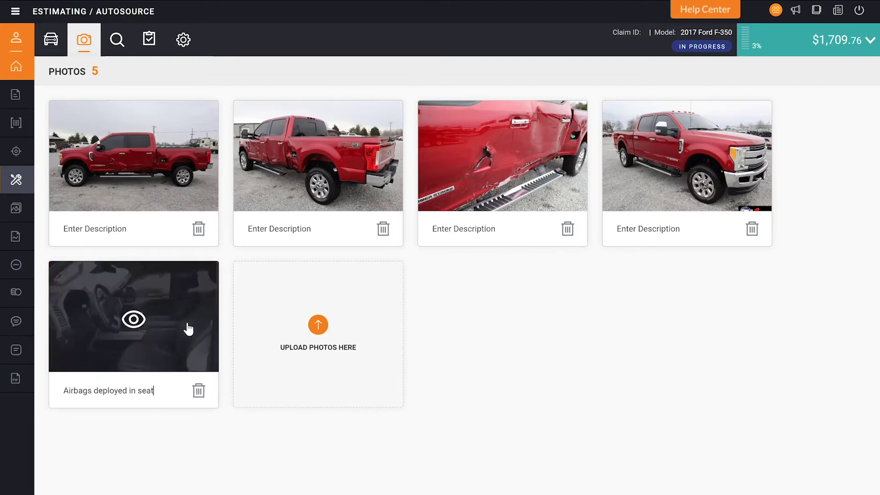
Change the interior photo's comment to 'Airbags deployed in seat and roof' and save it.
click(186, 322)
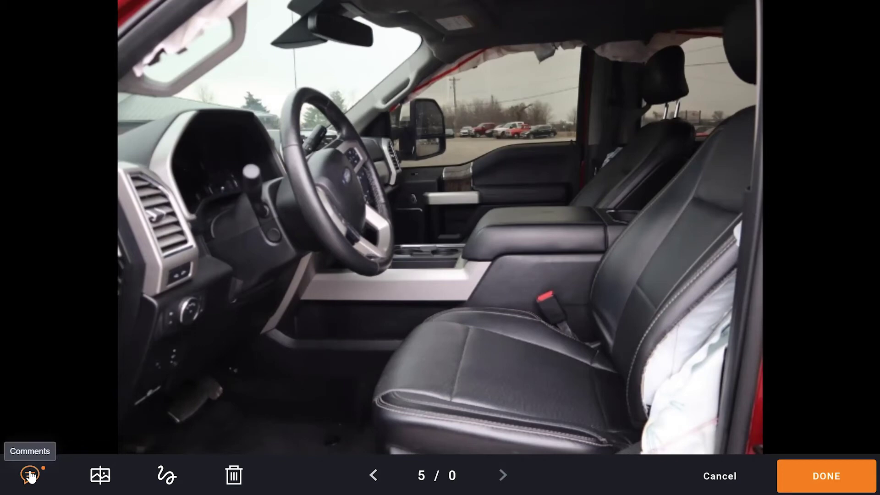
click(30, 475)
text(in seat and)
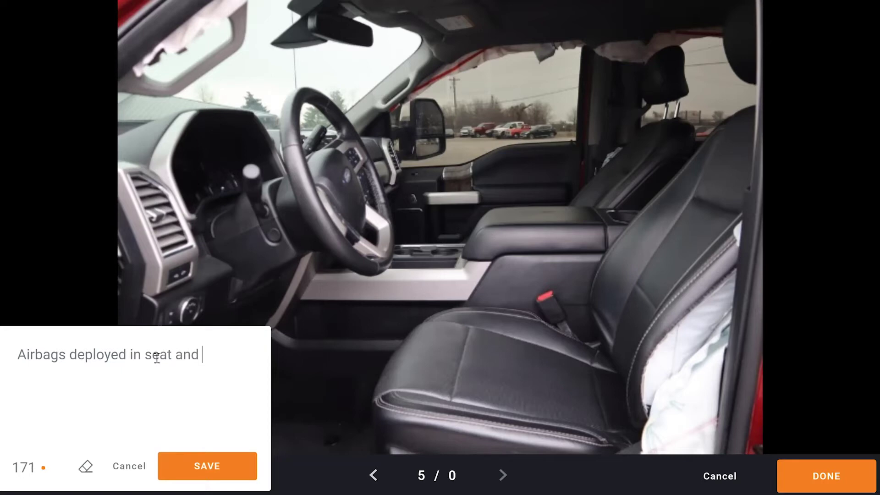
text(roof)
click(231, 464)
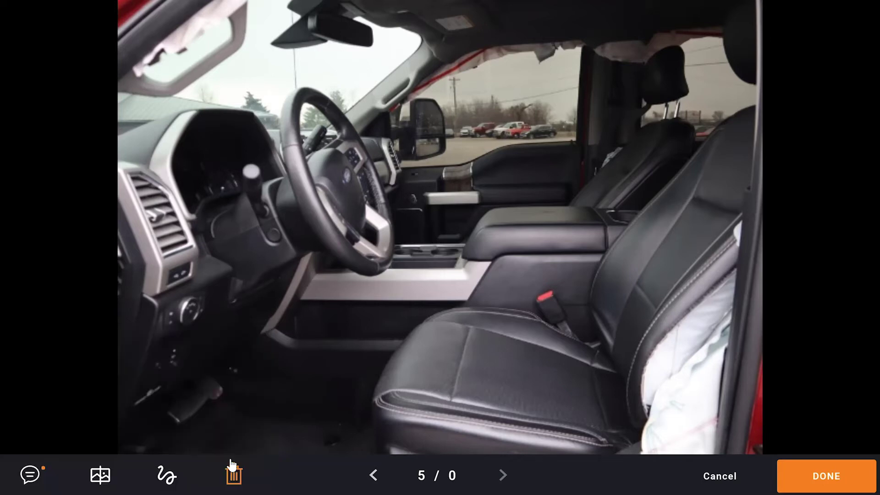
Try Zoom In, Best Fit and Org Size on the interior photo in Enhance View.
click(102, 476)
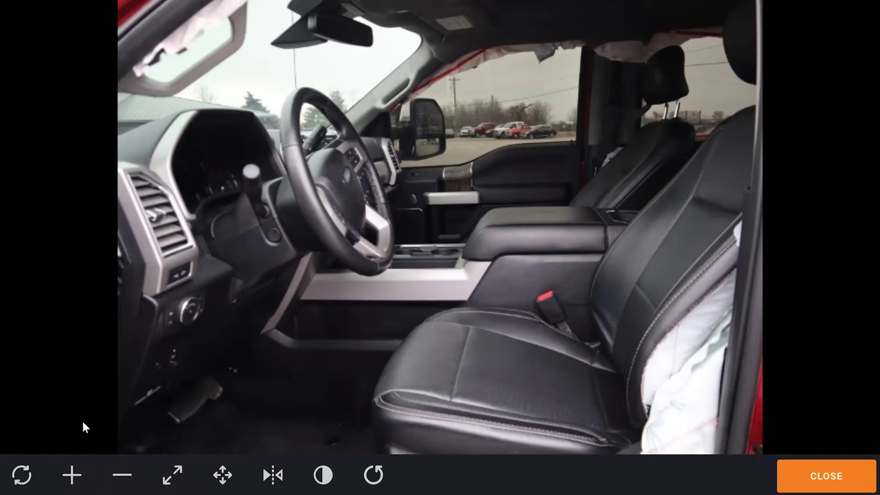
click(72, 480)
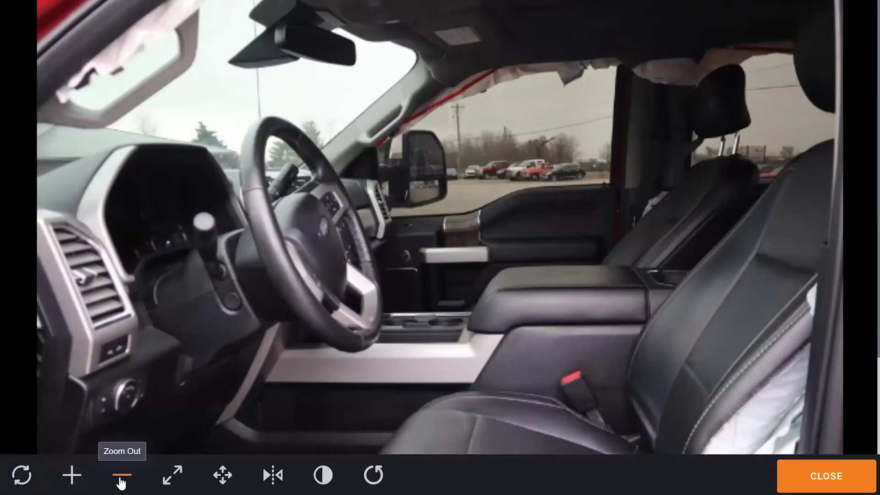
click(173, 474)
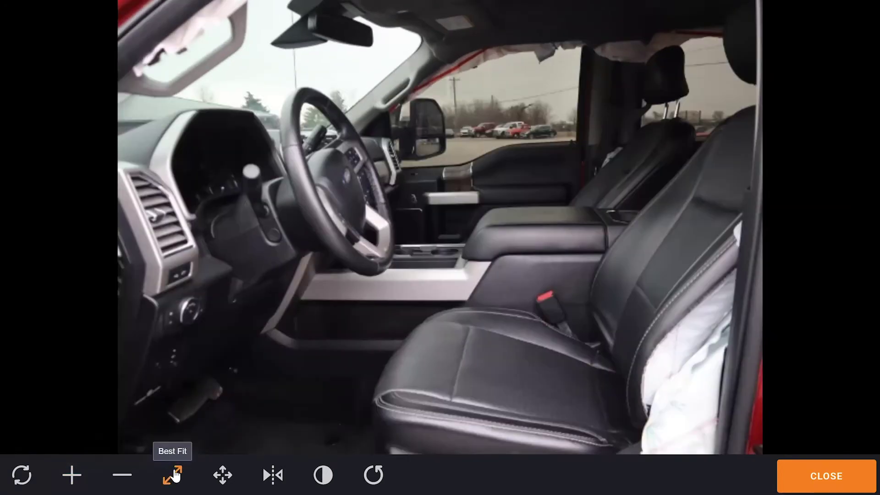
click(176, 476)
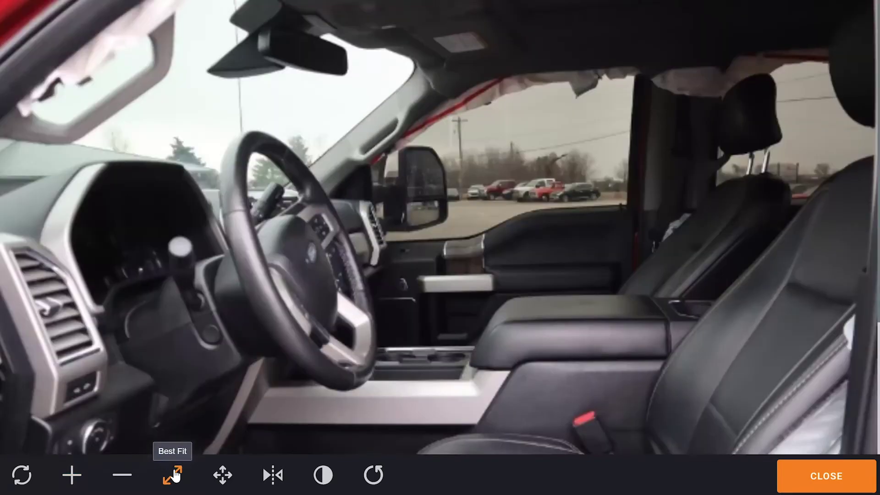
click(222, 475)
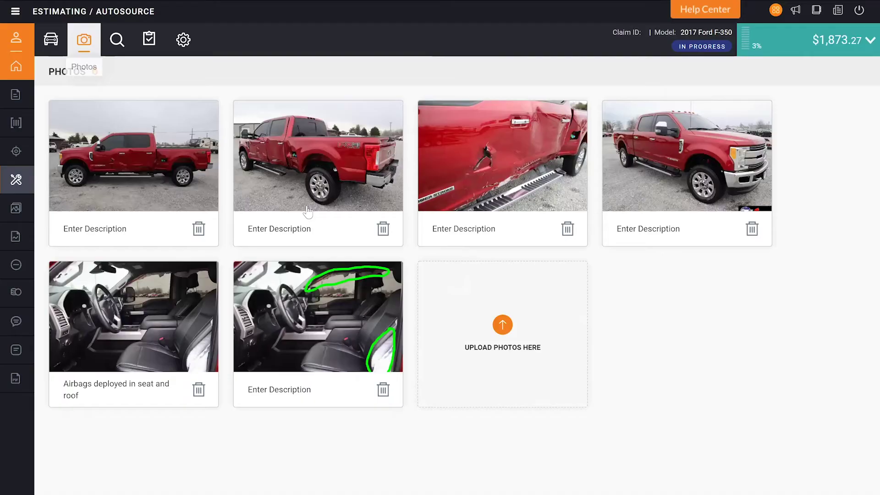
Open the door-damage close-up, invert its colours, make it grayscale and rotate it.
mouse_move(506, 183)
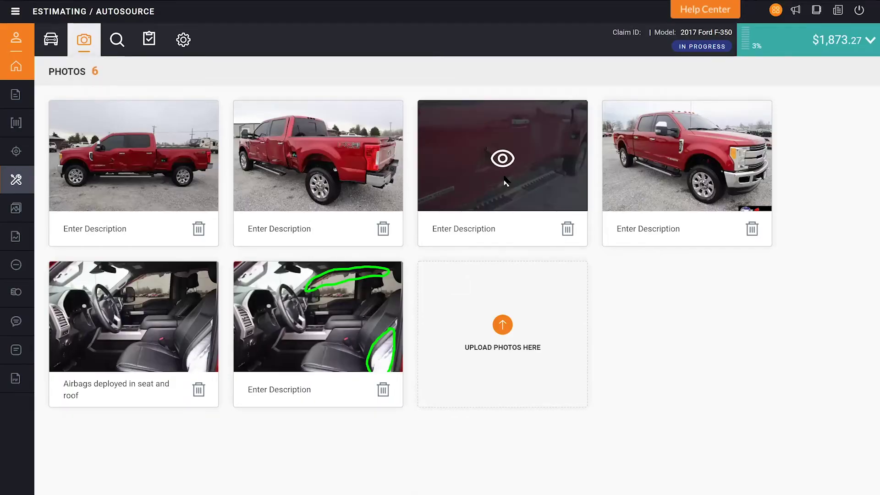
click(506, 182)
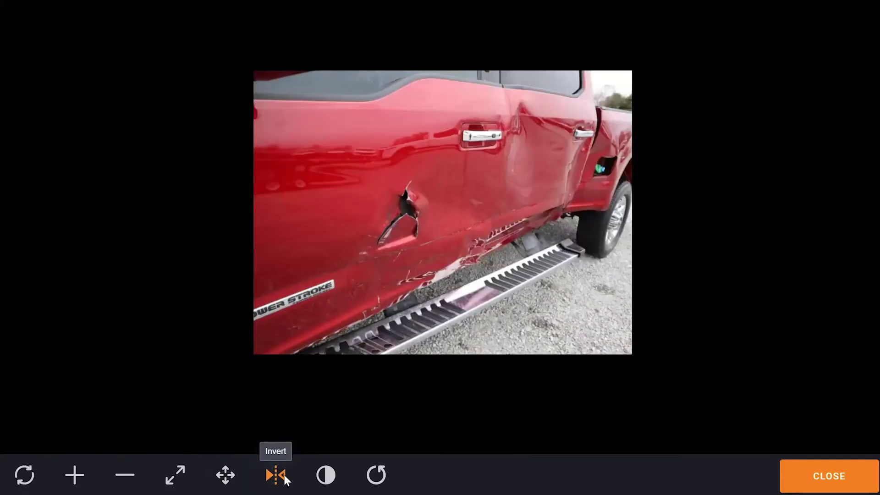
click(284, 477)
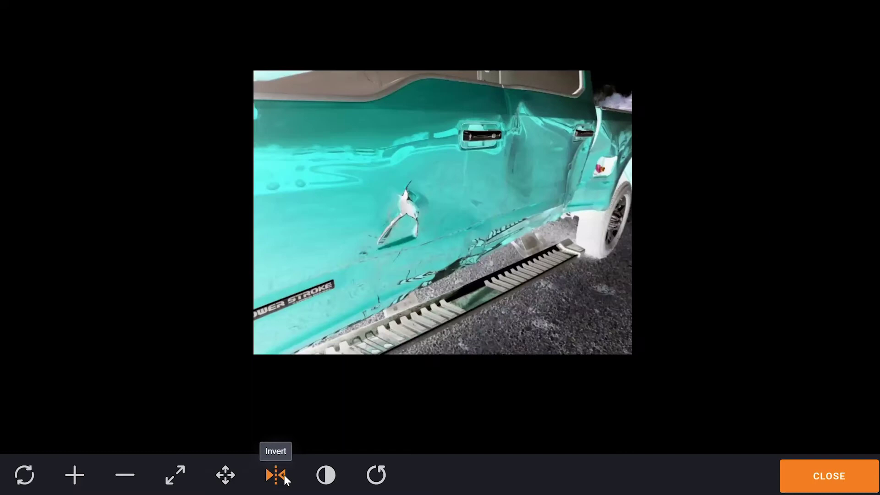
click(328, 474)
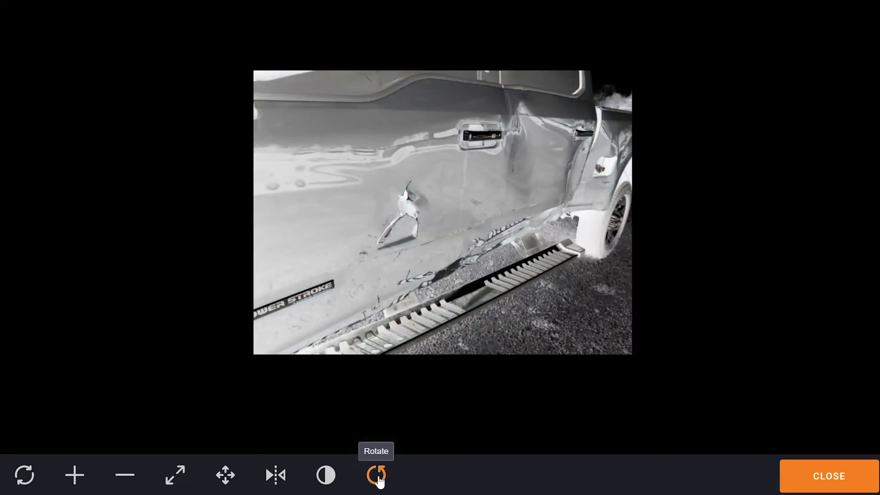
click(375, 476)
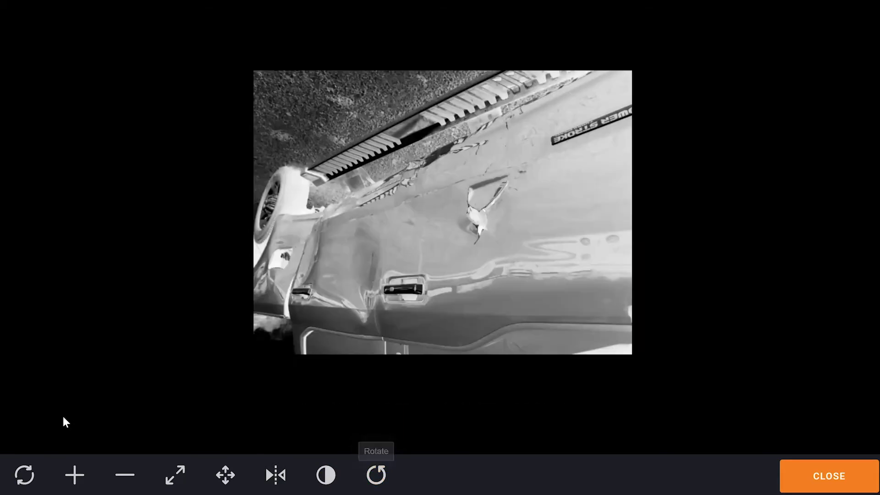
click(24, 475)
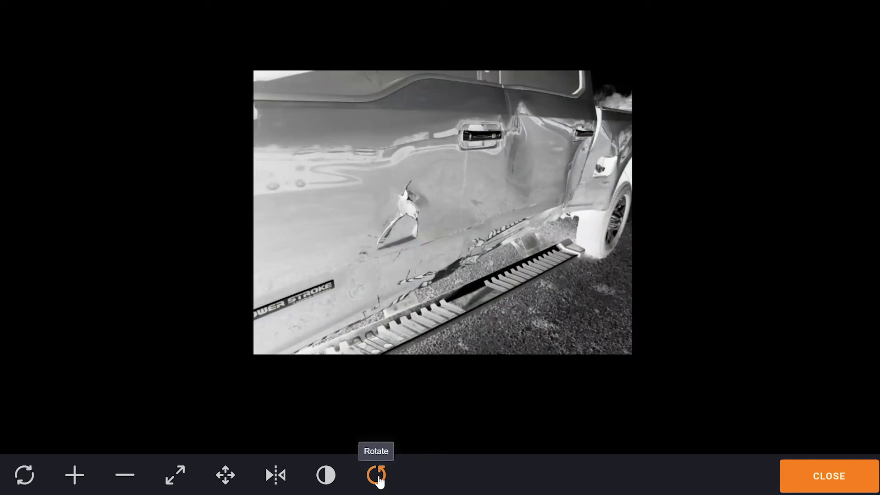
click(375, 475)
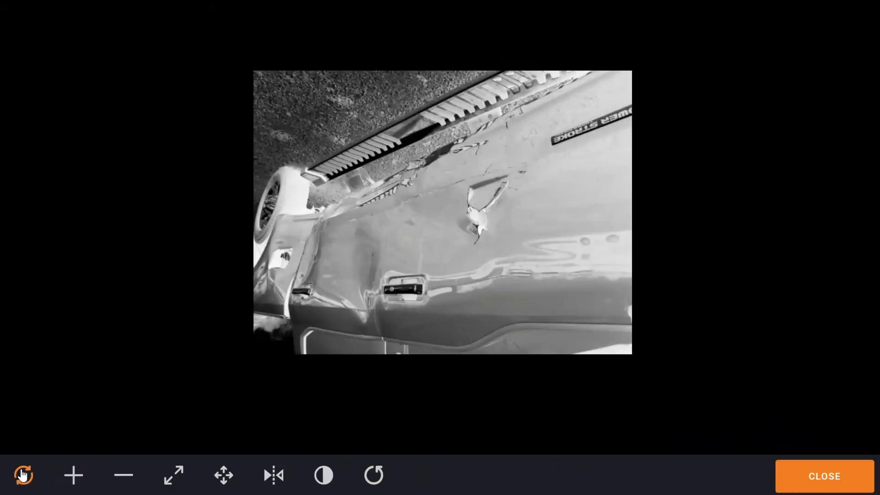
Reset the photo and start a markup with a chosen colour and medium stroke.
click(45, 453)
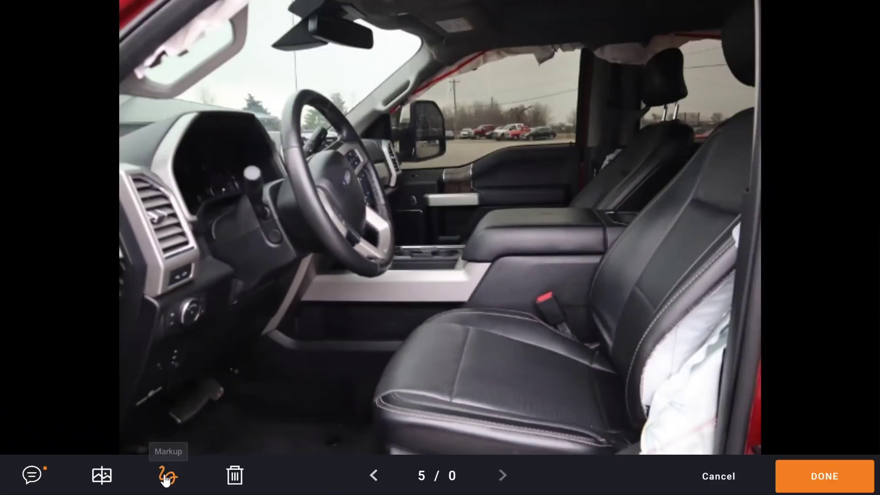
click(325, 458)
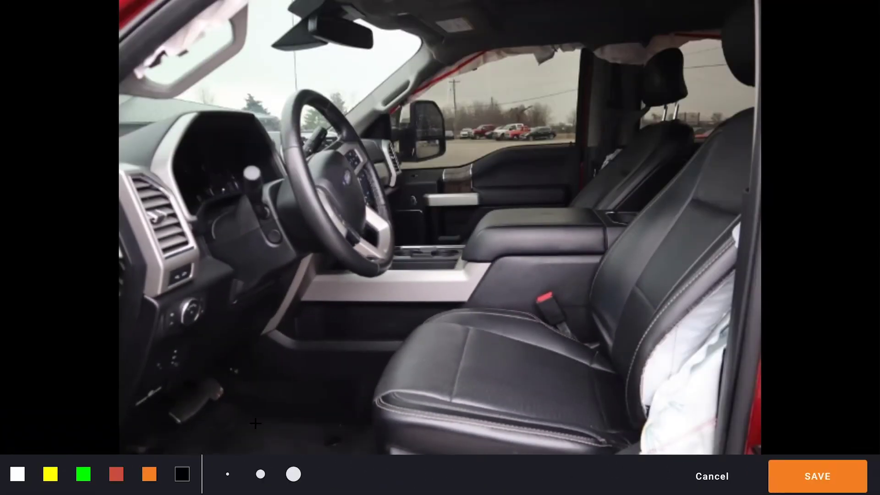
click(116, 474)
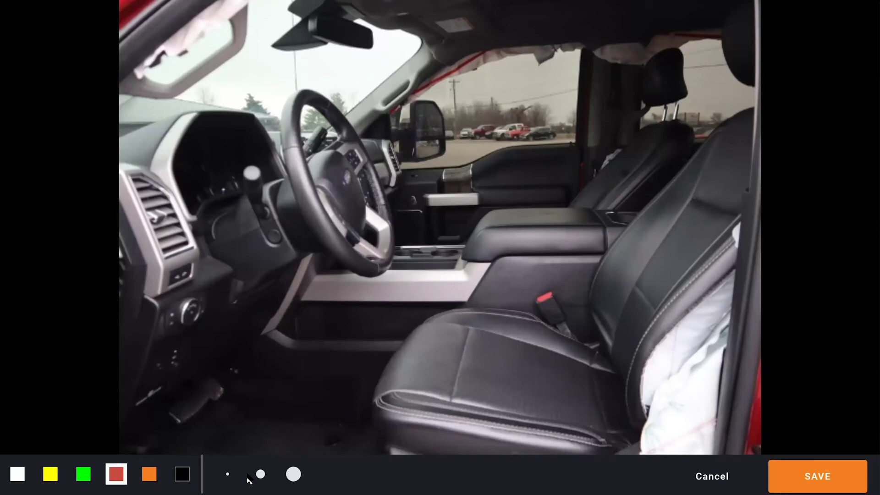
click(260, 475)
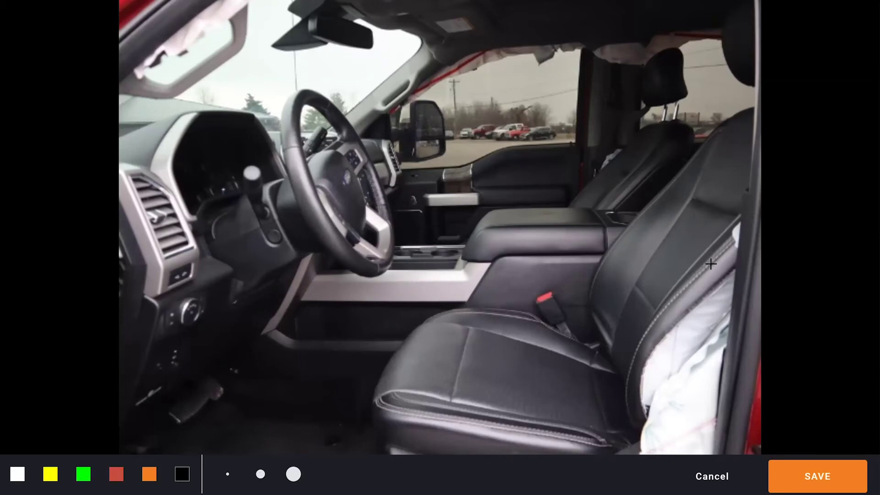
Outline the seat airbag and the roof airbag in green and save the markup.
drag(710, 263, 670, 293)
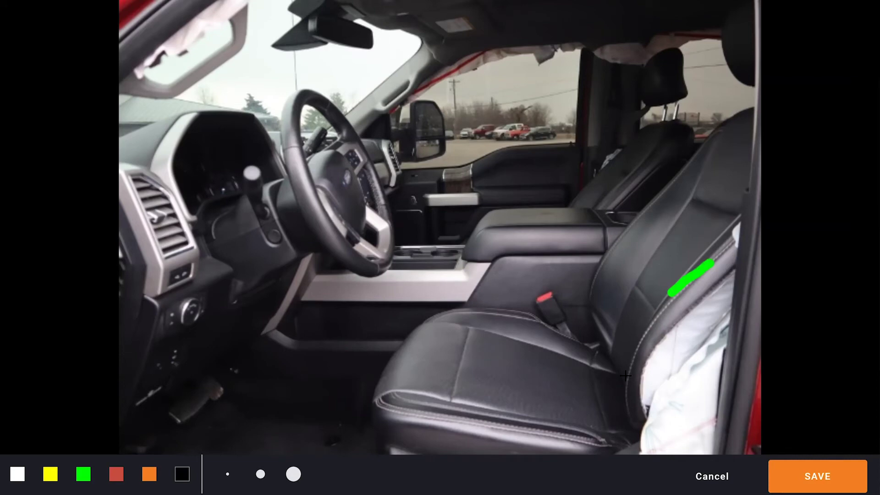
drag(625, 376, 637, 425)
drag(713, 259, 722, 258)
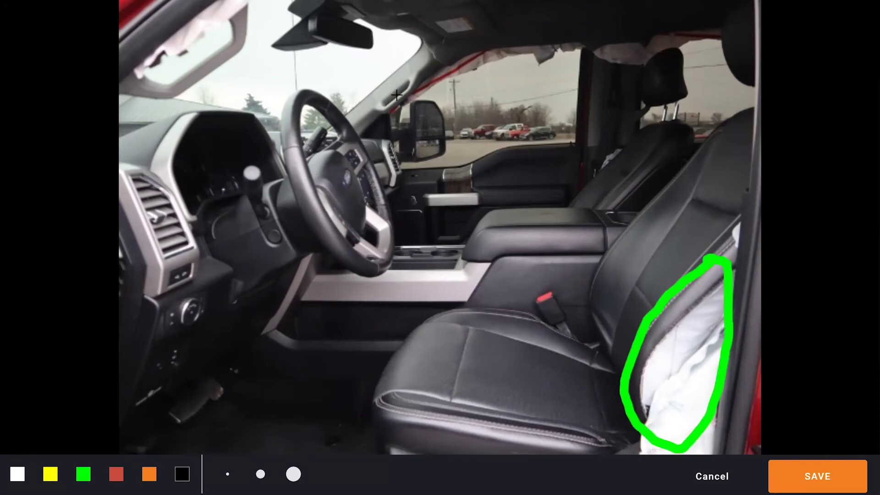
drag(408, 115, 499, 34)
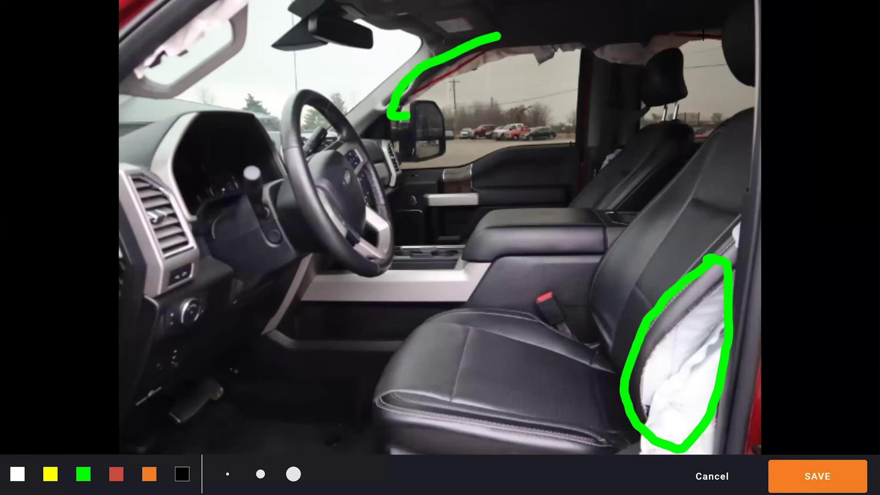
drag(704, 35, 499, 34)
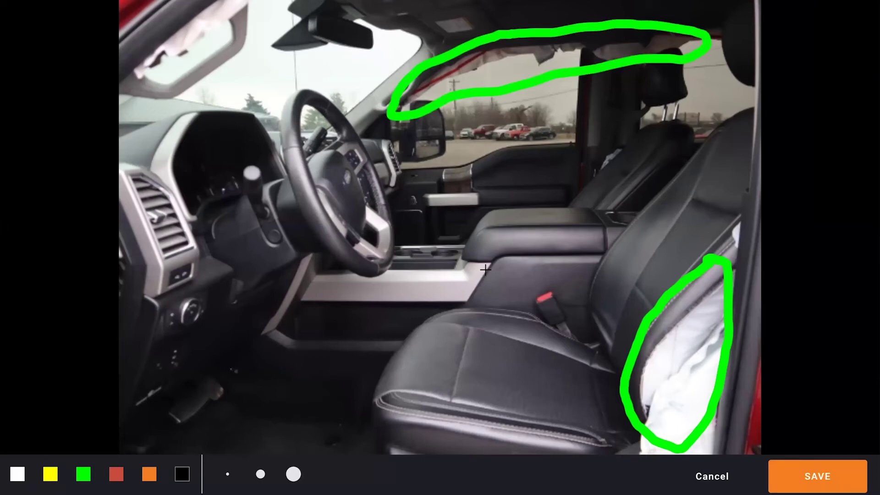
click(814, 490)
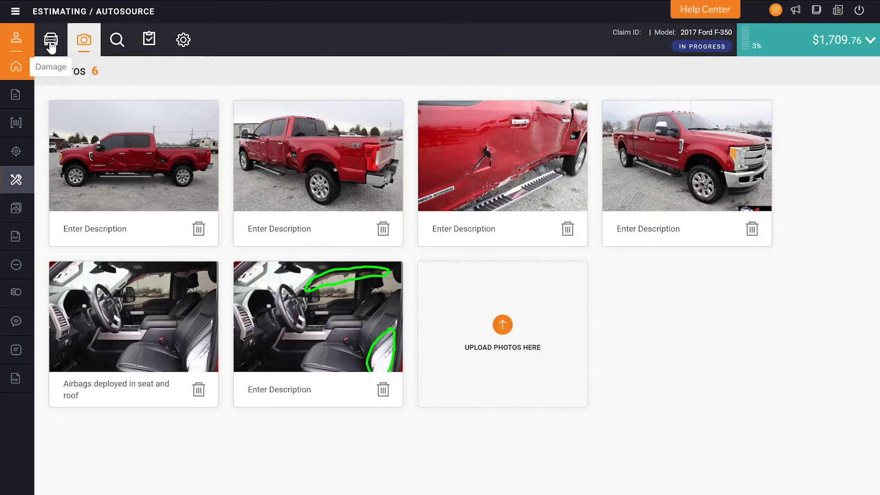
click(51, 46)
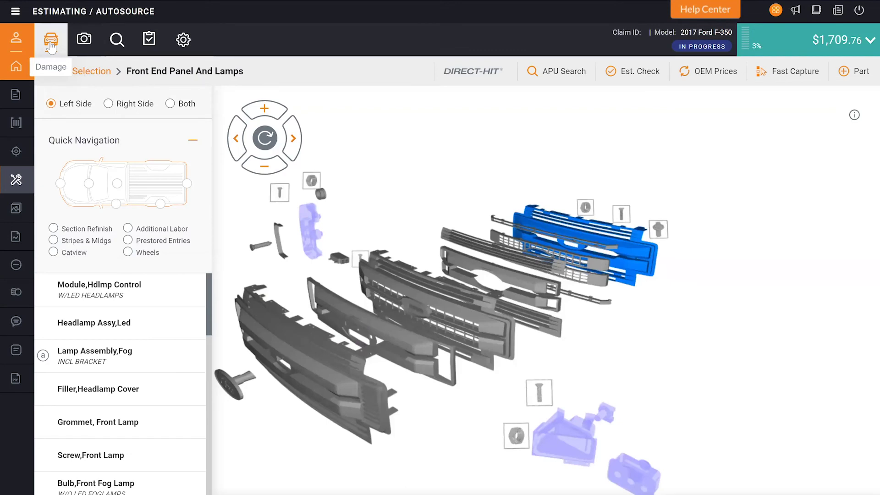
click(116, 204)
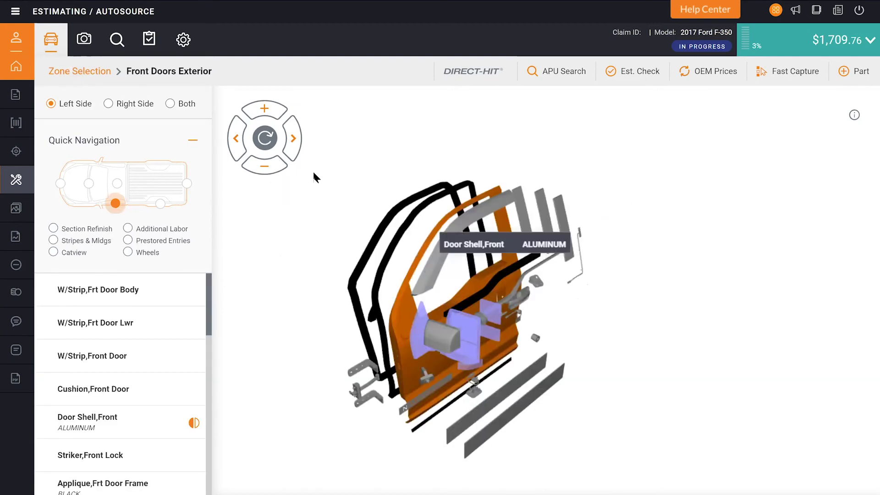
click(86, 41)
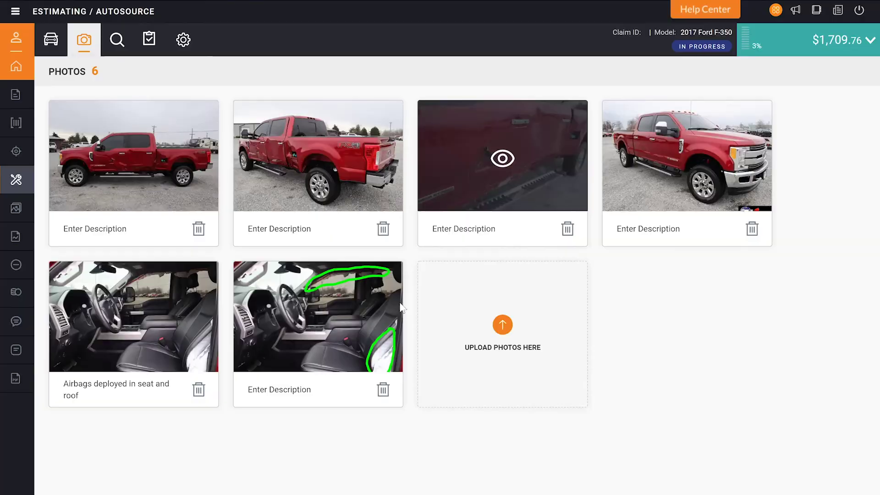
Open the dented-door photo in Enhance View and zoom in three times.
click(469, 175)
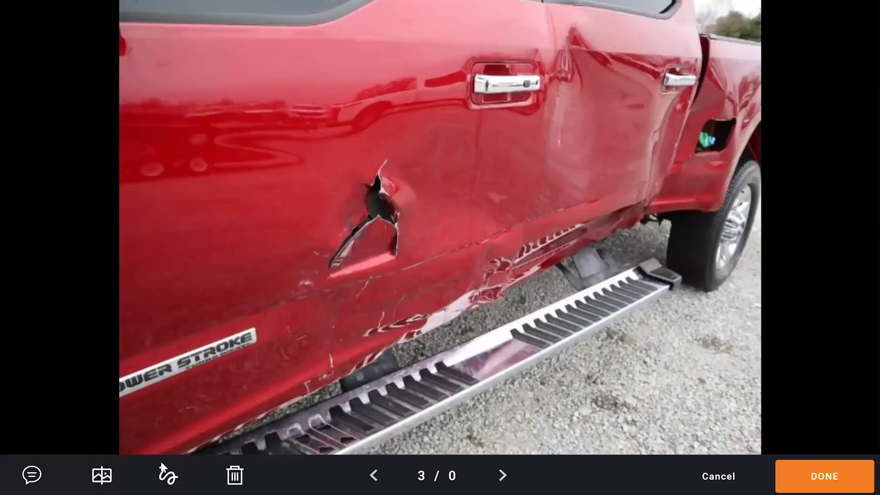
click(102, 476)
click(74, 477)
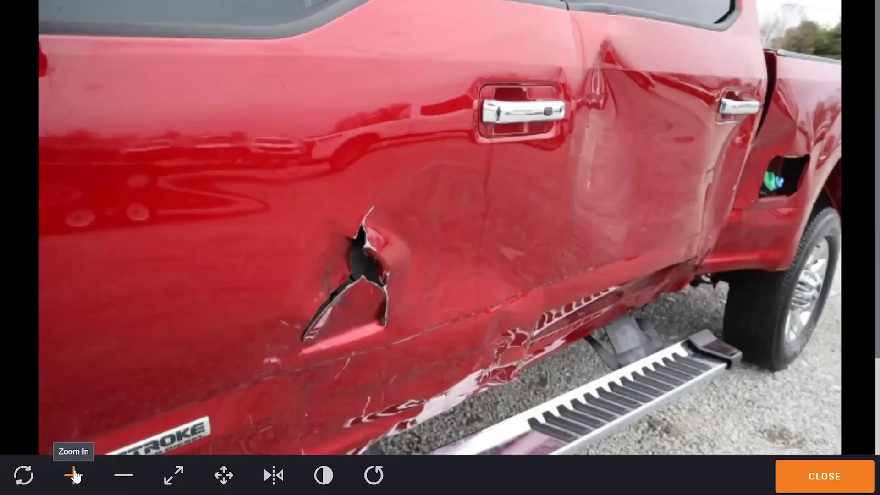
click(74, 477)
click(73, 476)
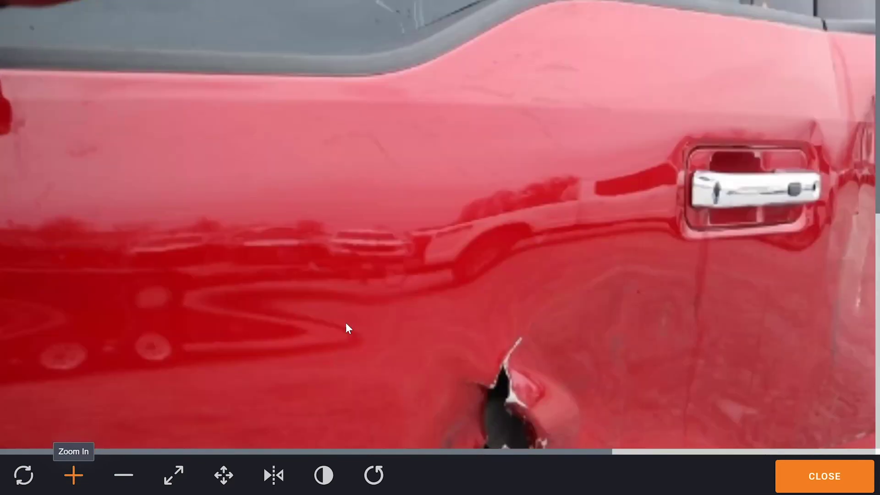